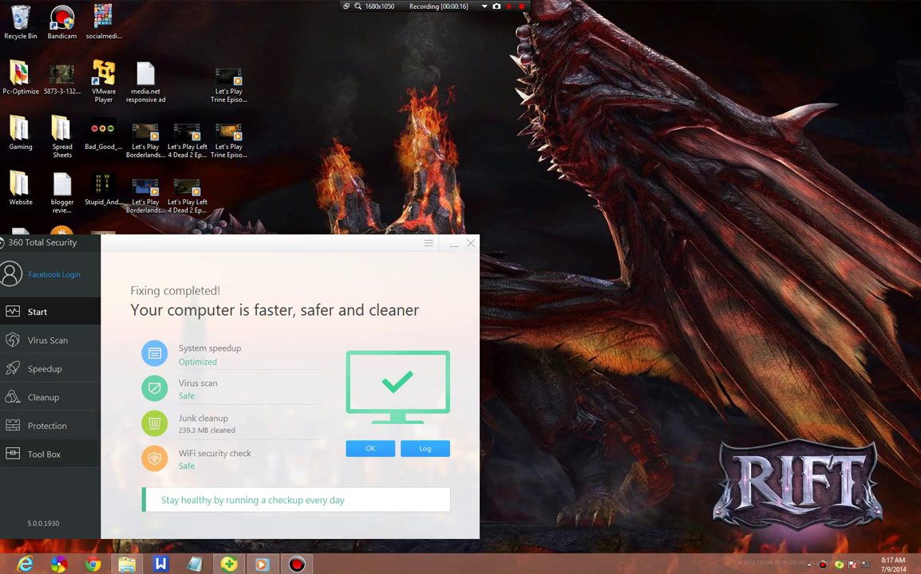
Open the Tool Box and look through all pages of the candidate features offered for voting
click(45, 453)
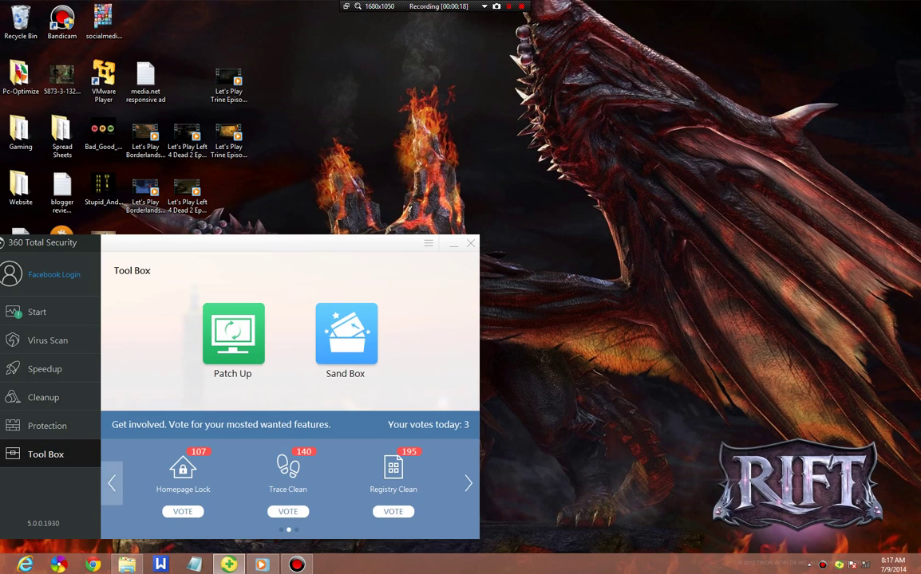
click(112, 484)
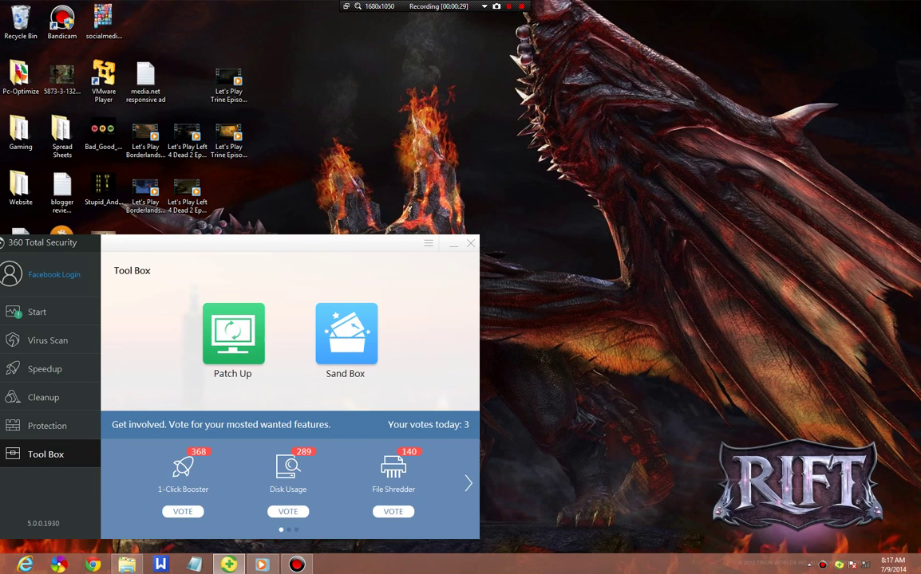
click(469, 483)
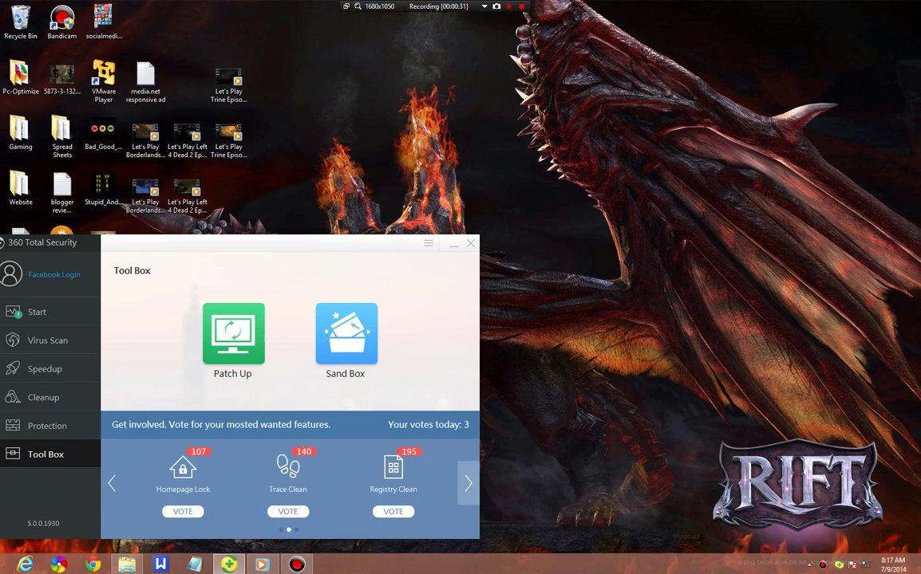
click(468, 484)
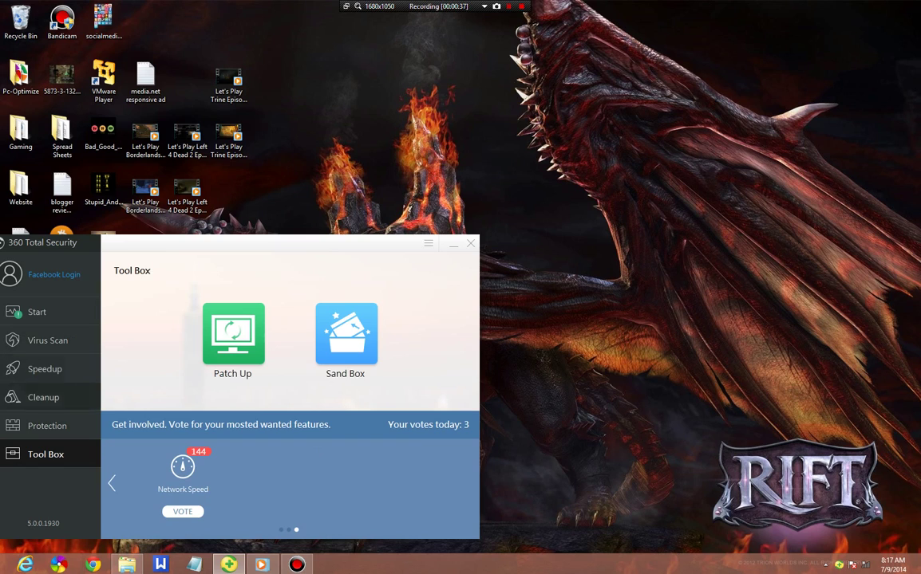
click(111, 483)
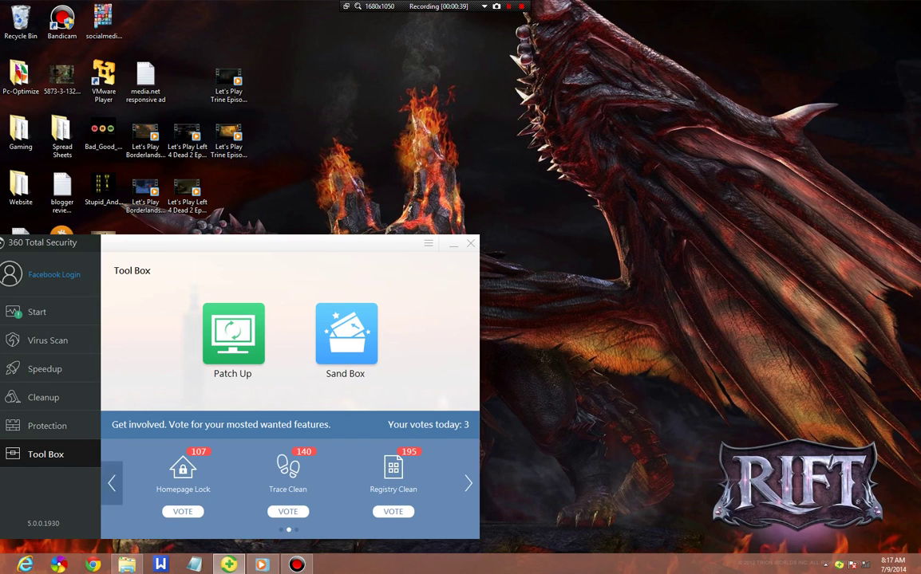
click(112, 484)
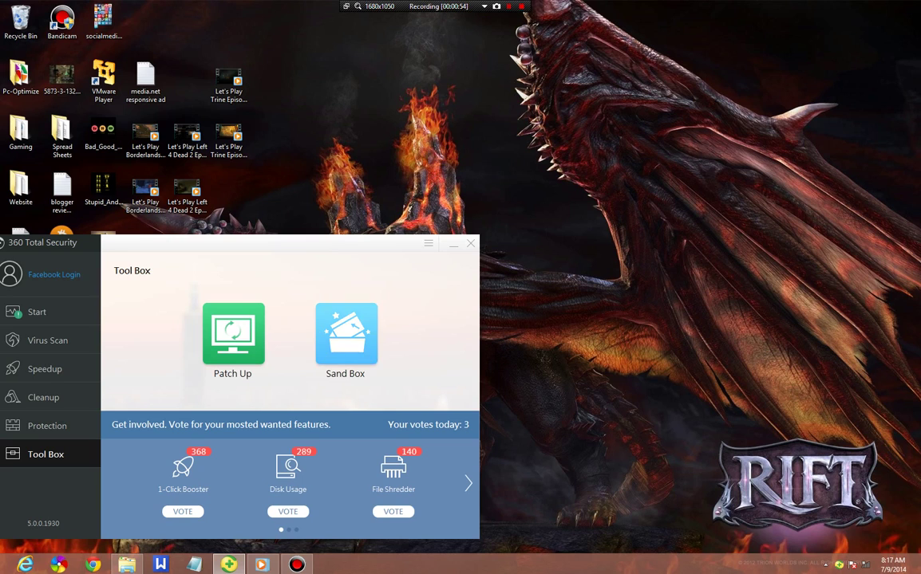
Open the Sand Box tool, review its file list, running list and advanced settings, and close it
click(346, 334)
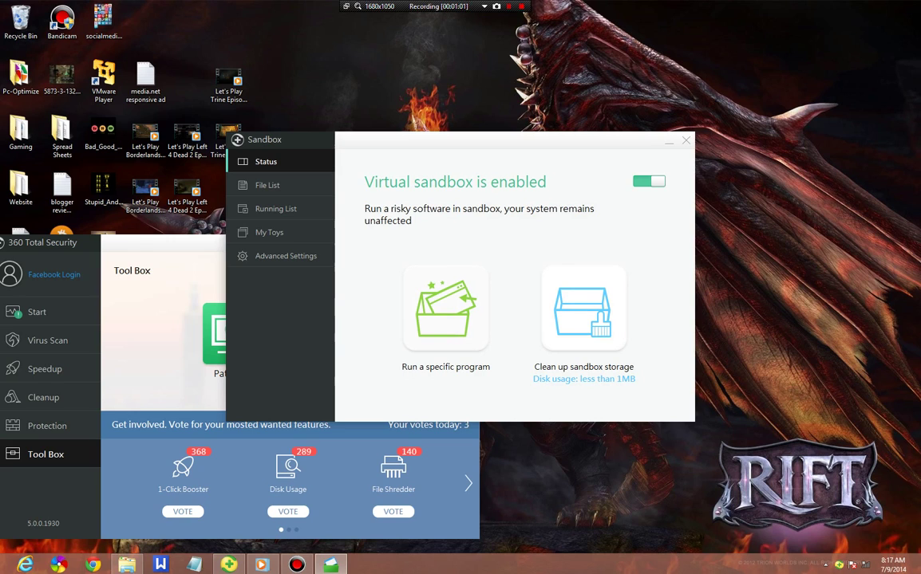
click(268, 185)
click(276, 209)
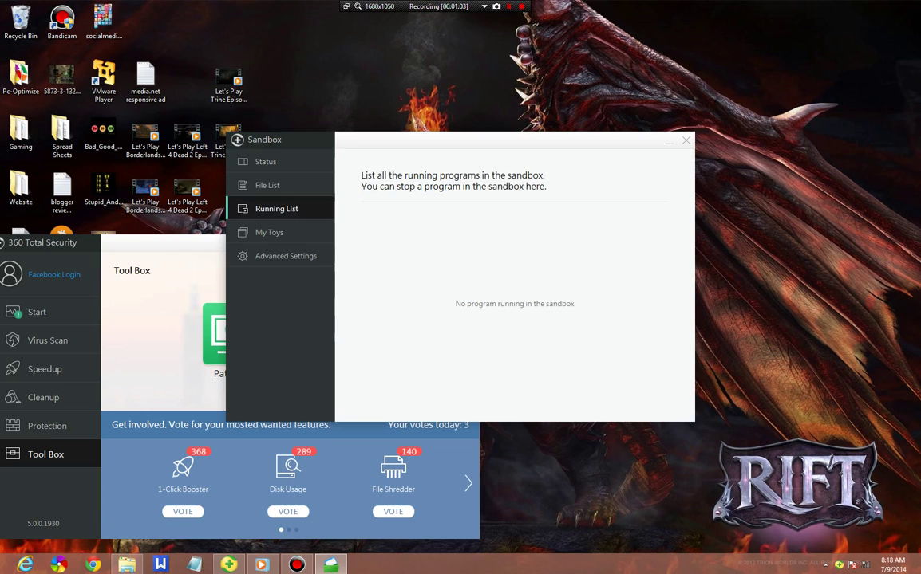
click(285, 256)
scroll(511, 287, down, 1)
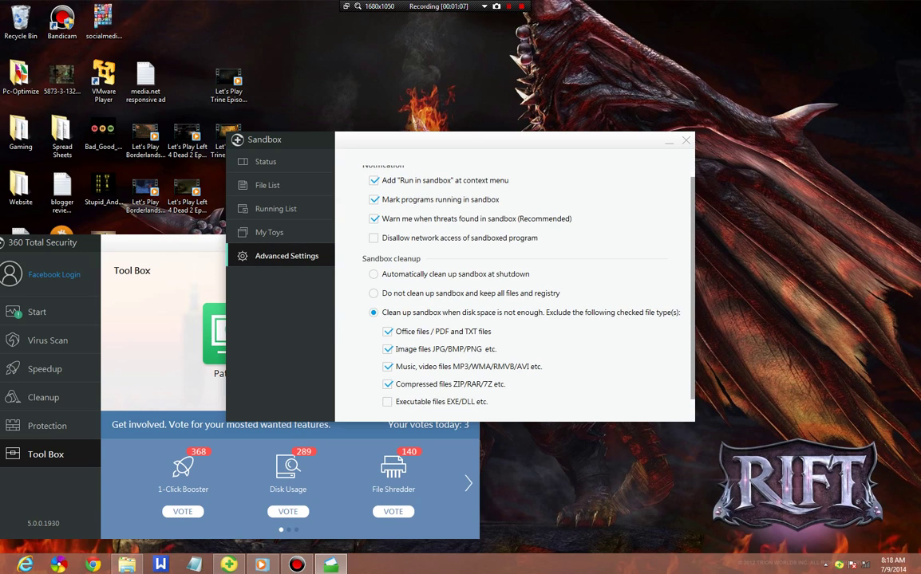
click(685, 141)
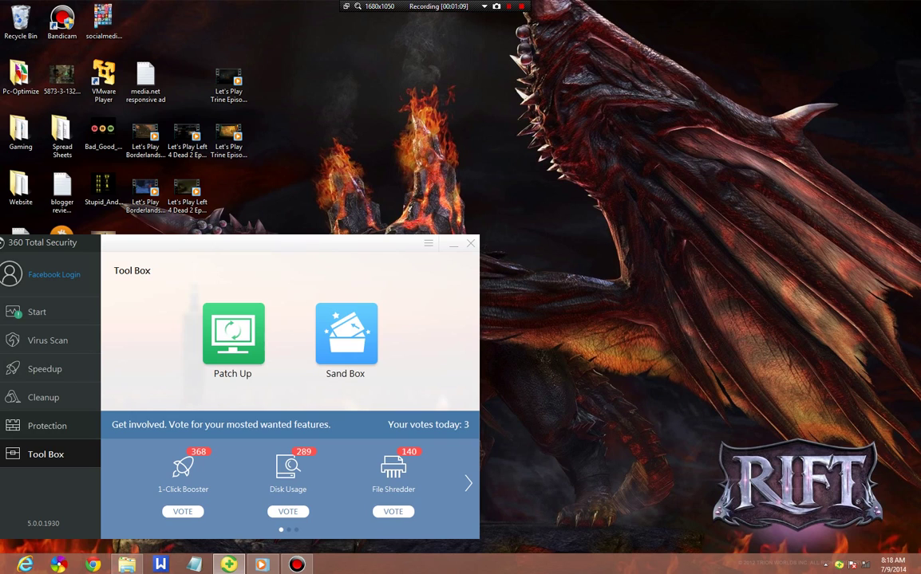
Open the protection mode selection and examine the privacy, internet and system layers of the Custom mode
click(48, 427)
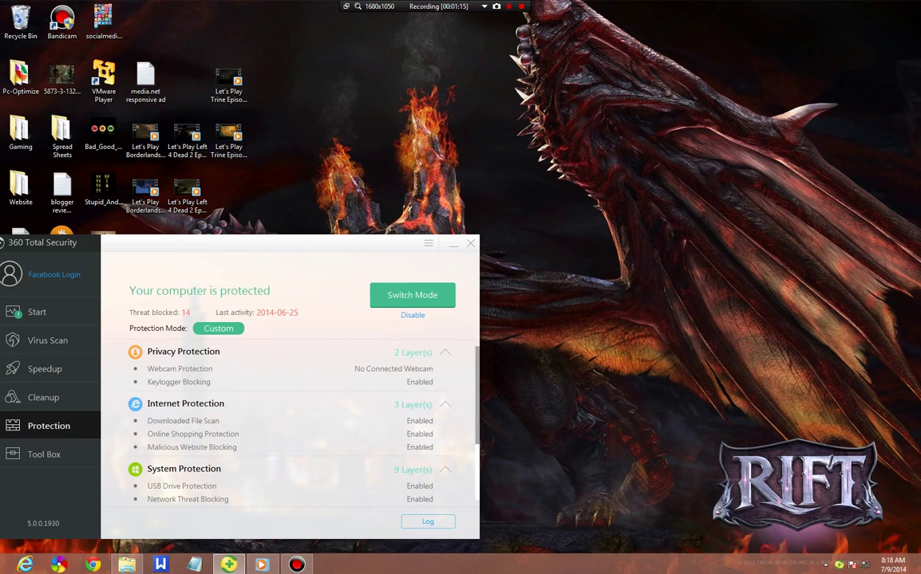
click(411, 294)
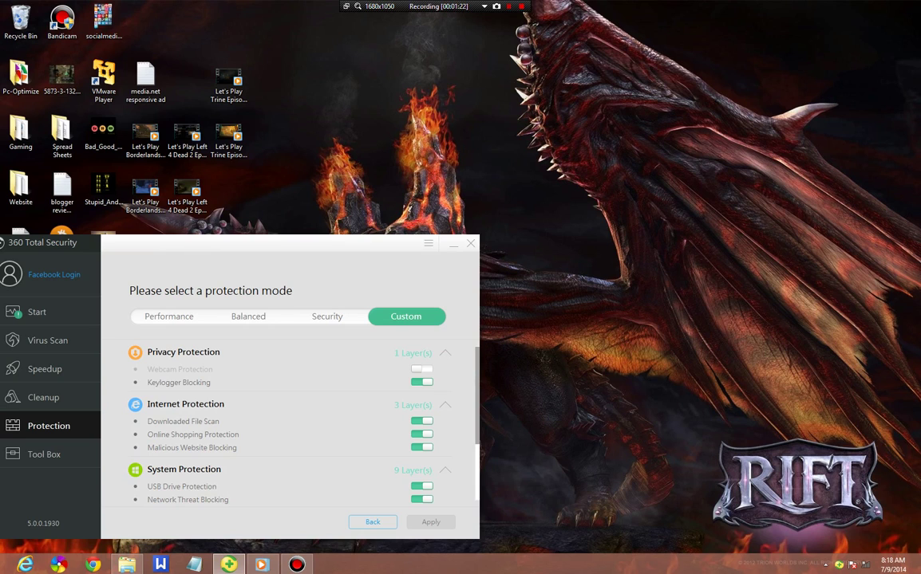
scroll(287, 423, down, 2)
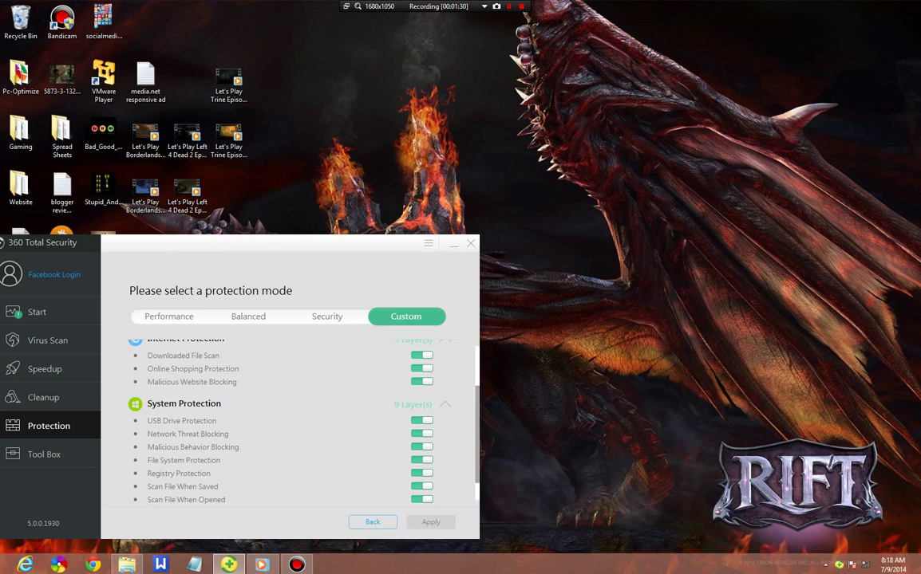
scroll(287, 423, down, 1)
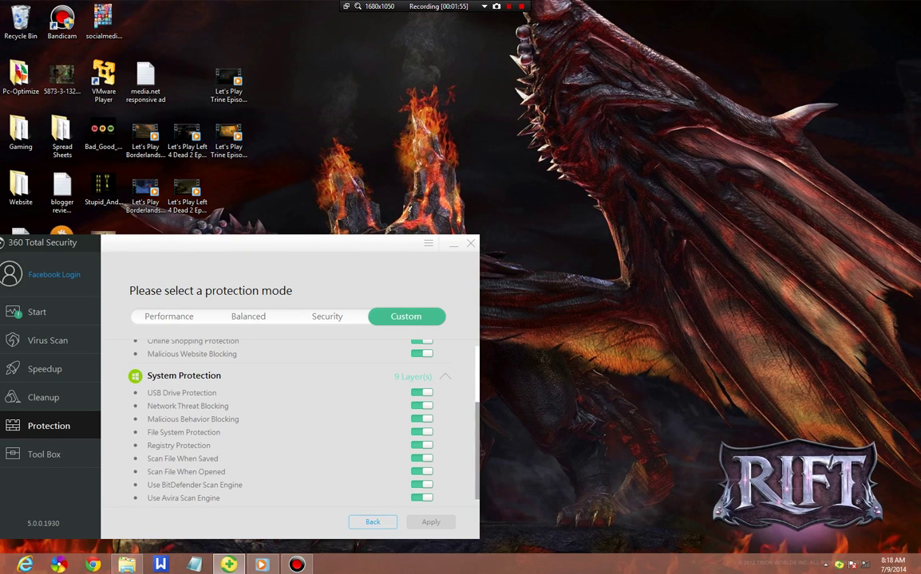
scroll(287, 423, up, 3)
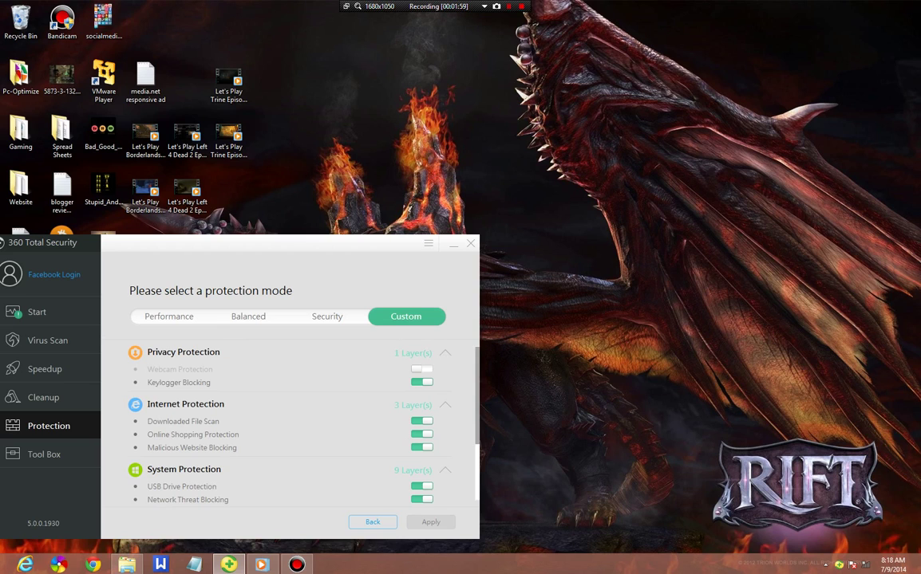
Try to switch Webcam Protection in the Custom mode, and leave the mode selection without applying the change
click(421, 369)
click(421, 369)
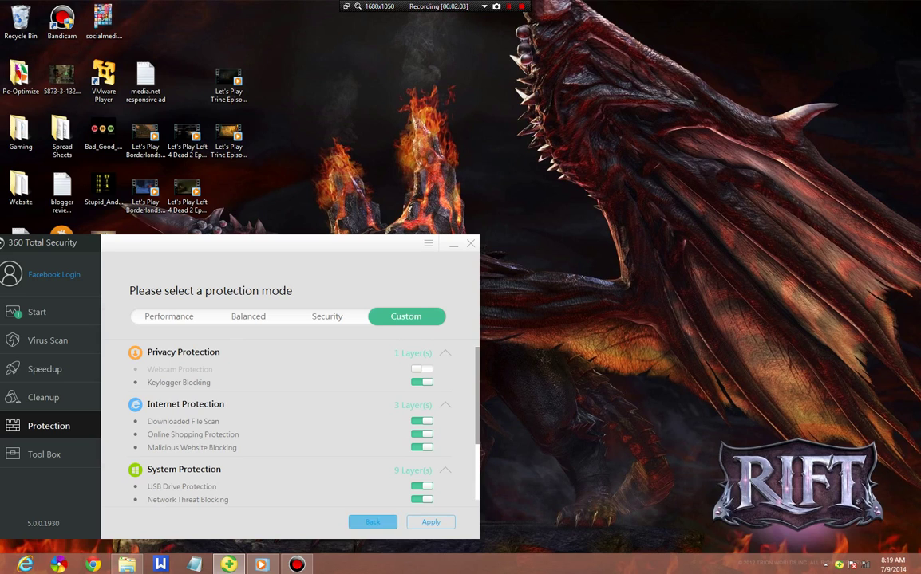
click(372, 523)
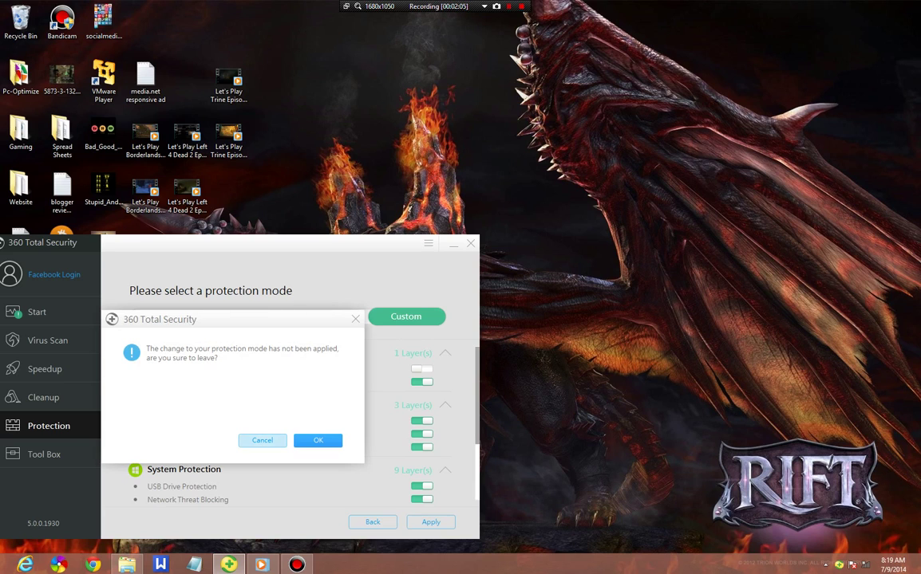
click(318, 440)
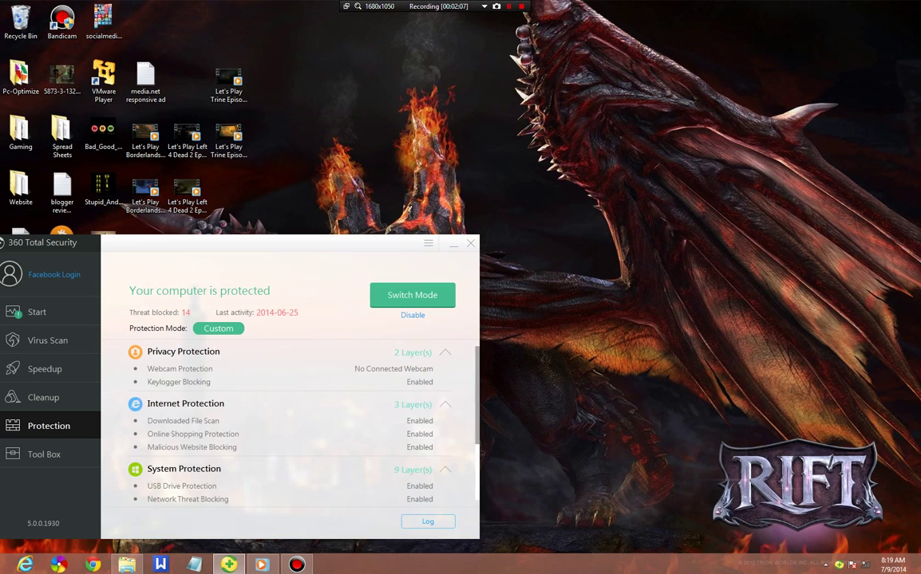
Look over the status of every protection layer, down to the System Protection scan engines
scroll(290, 423, down, 3)
scroll(289, 423, up, 3)
scroll(290, 423, down, 3)
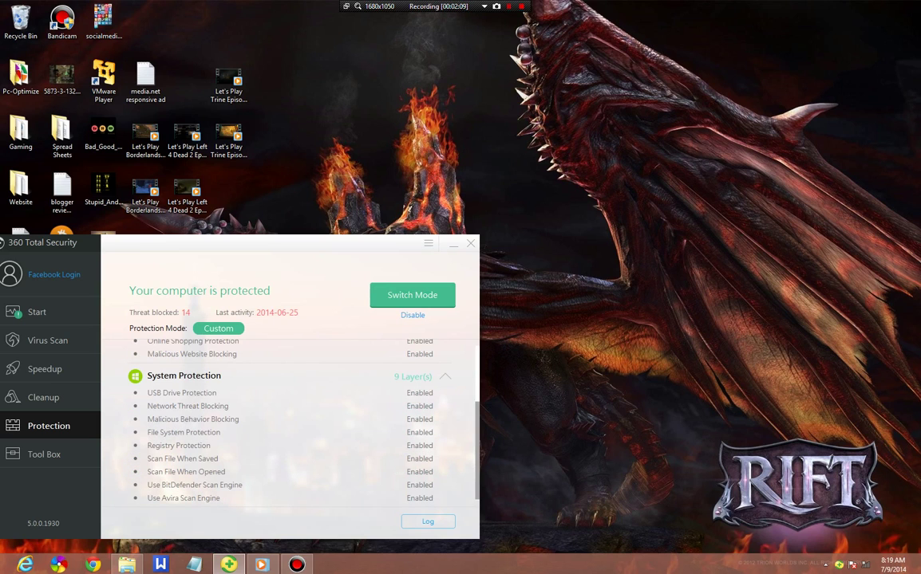
Review the plug-in and junk cleanup categories, the Speedup scan items and the available virus scan types
click(43, 397)
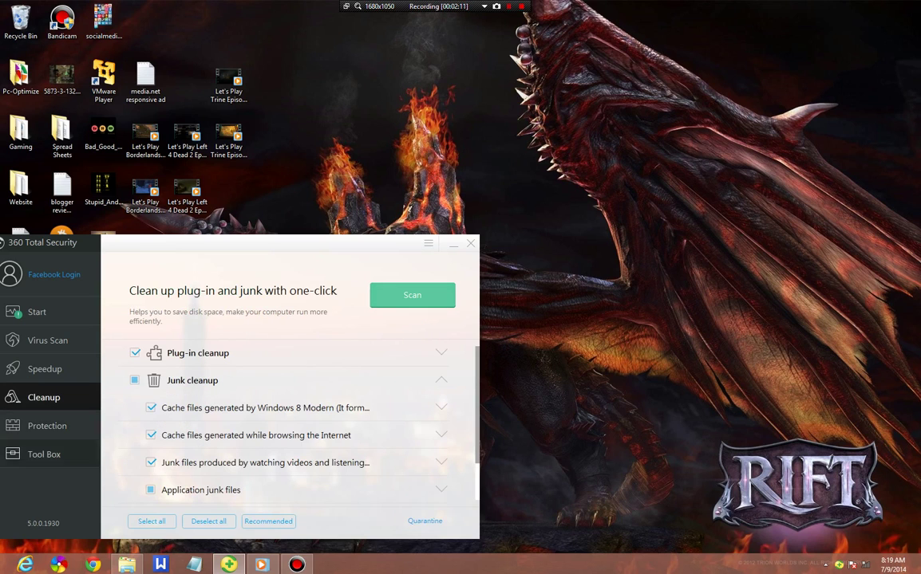
scroll(290, 423, down, 1)
scroll(290, 422, down, 1)
click(45, 368)
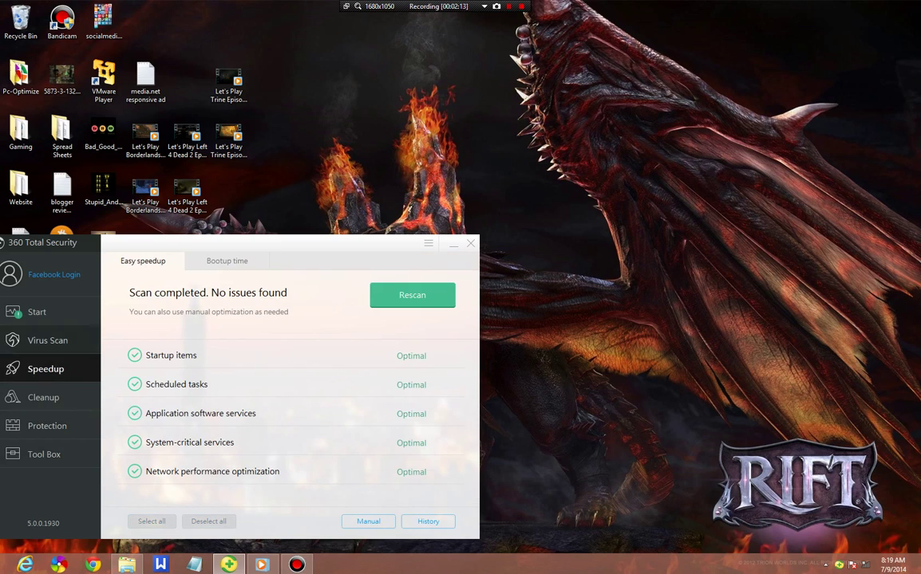
click(48, 341)
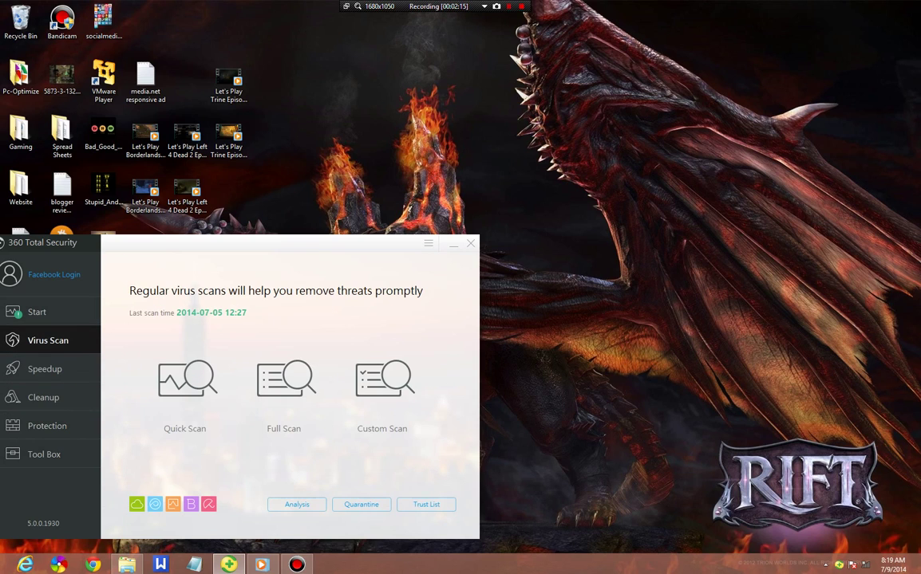
Return to the Start page and dismiss the completed checkup results
click(38, 312)
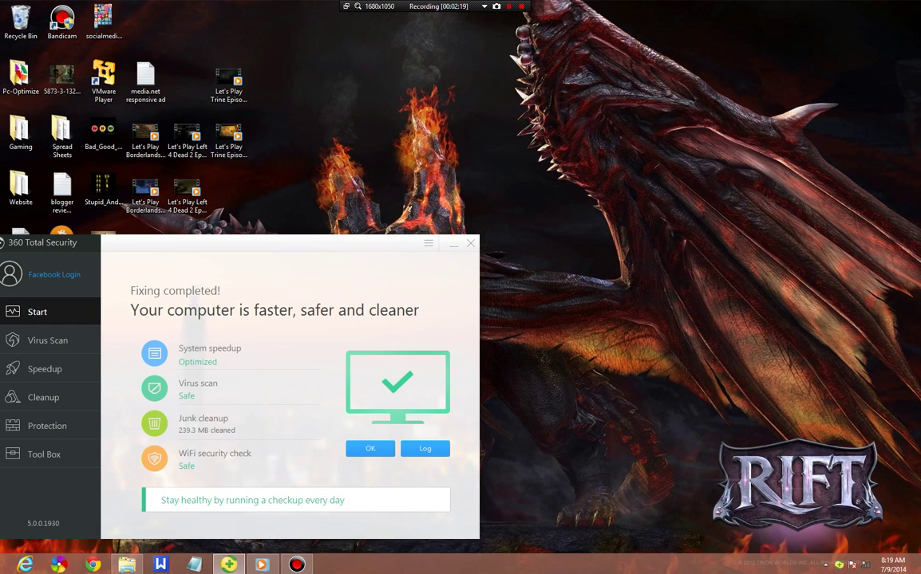
click(370, 448)
Revisit the Virus Scan, Protection and Cleanup sections, and return to the Tool Box
click(48, 341)
click(47, 426)
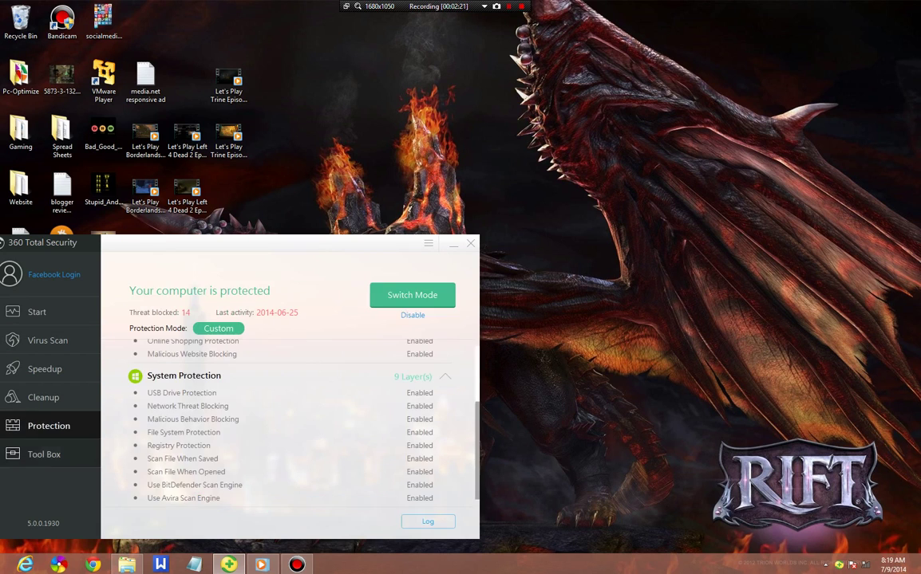
click(45, 455)
click(44, 397)
click(45, 454)
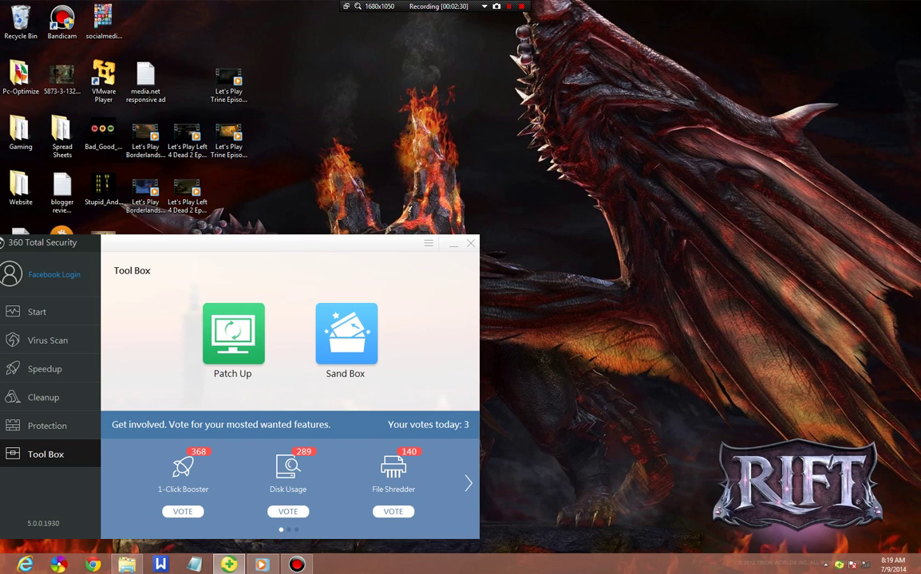
Examine the votable features again, from 1-Click Booster to Network Speed, and go back to the first page
click(468, 484)
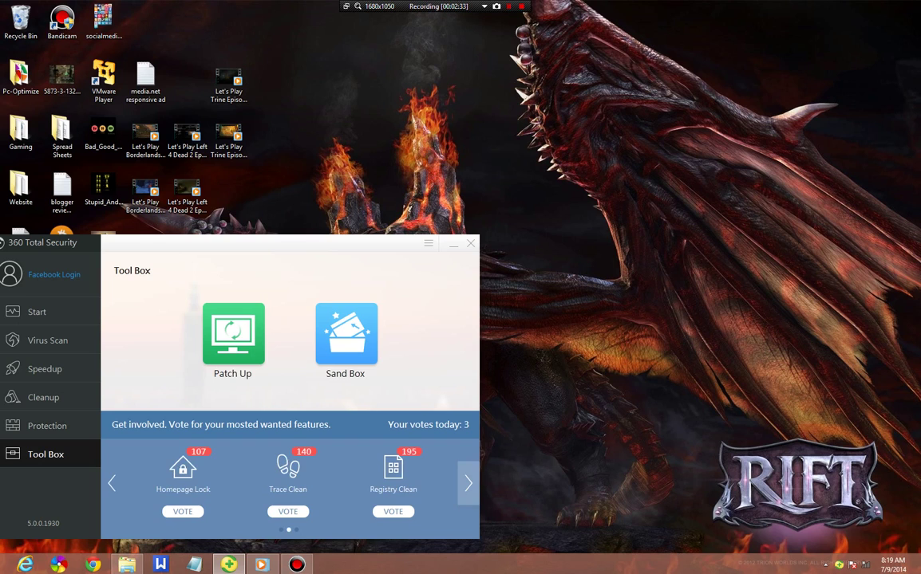
click(468, 484)
click(112, 483)
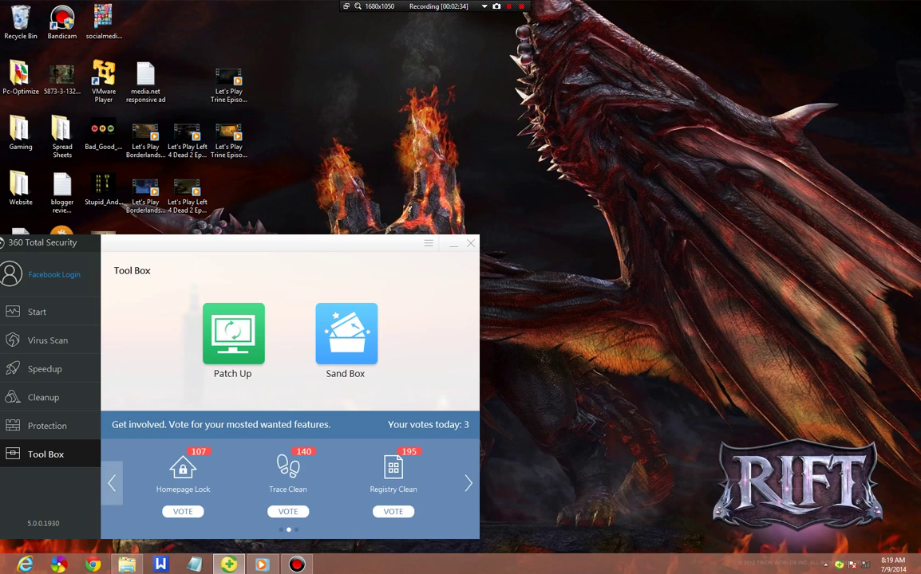
click(112, 482)
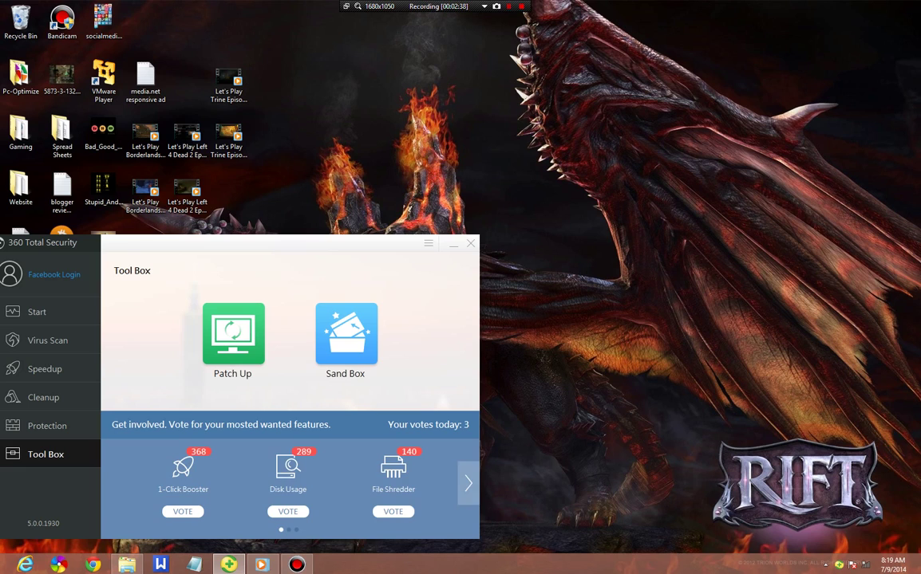
click(468, 482)
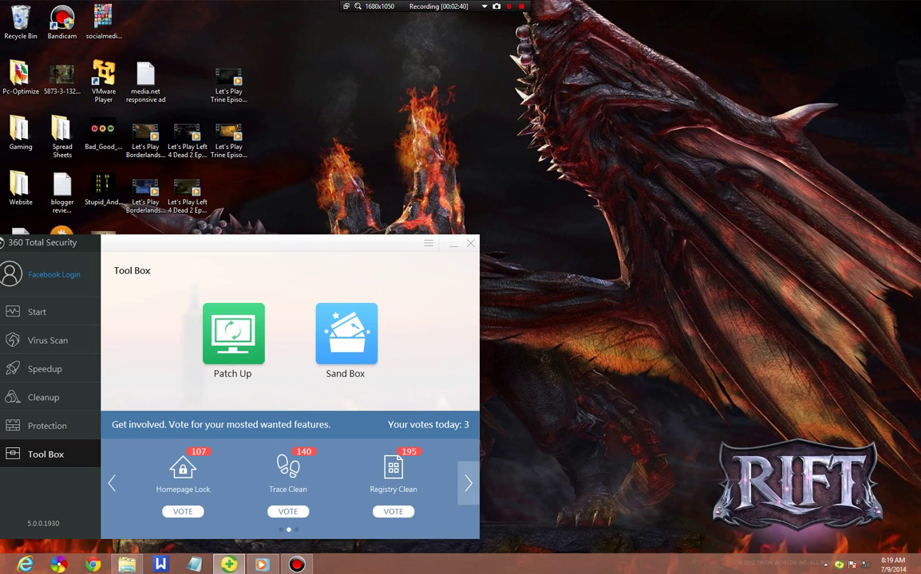
click(469, 483)
click(112, 483)
click(112, 482)
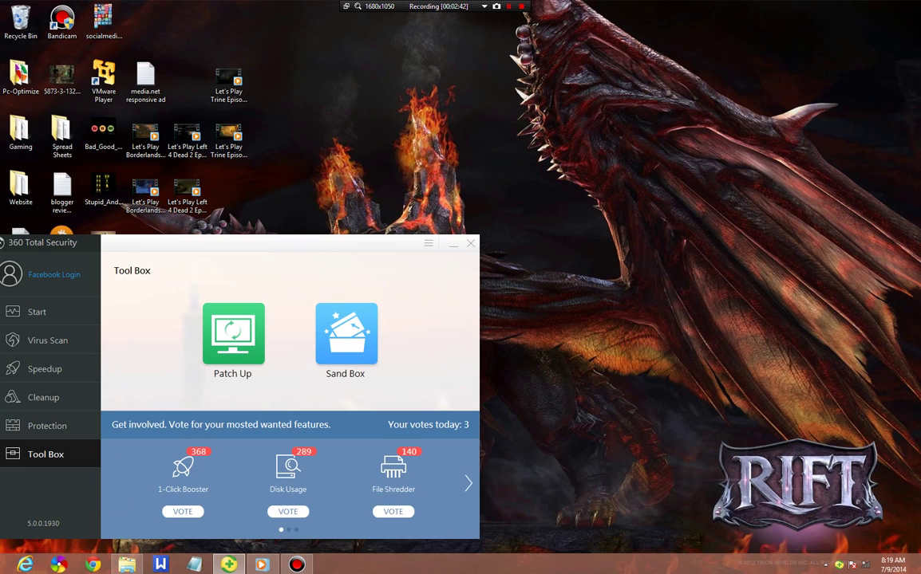